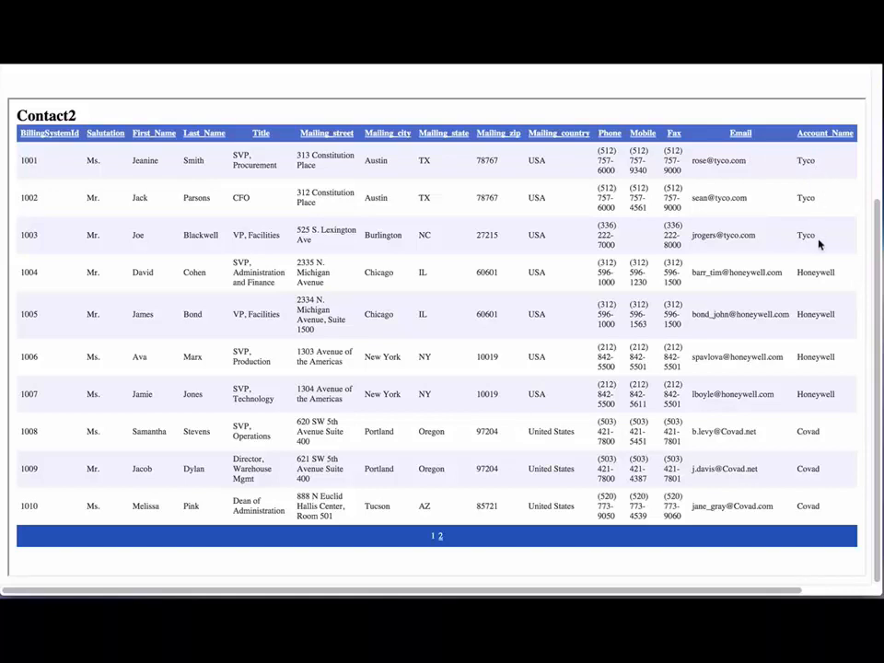
# Scroll up to see the Data Synchronization task list with its six Instructor tasks.
pyautogui.scroll(1, 804, 224)
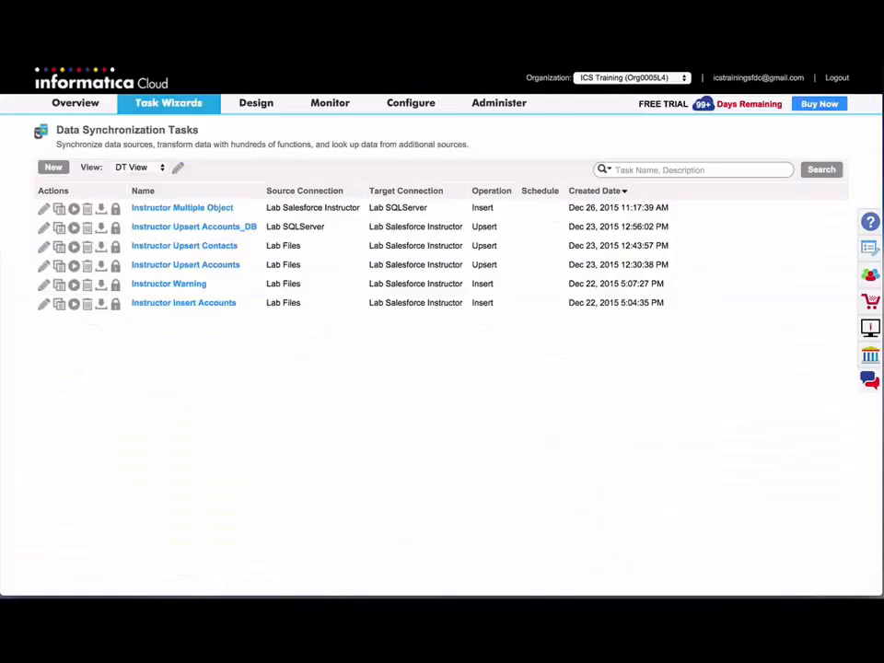
# Create a new task named Instructor Upsert Contacts Lookup with Upsert as the task operation.
pyautogui.click(55, 168)
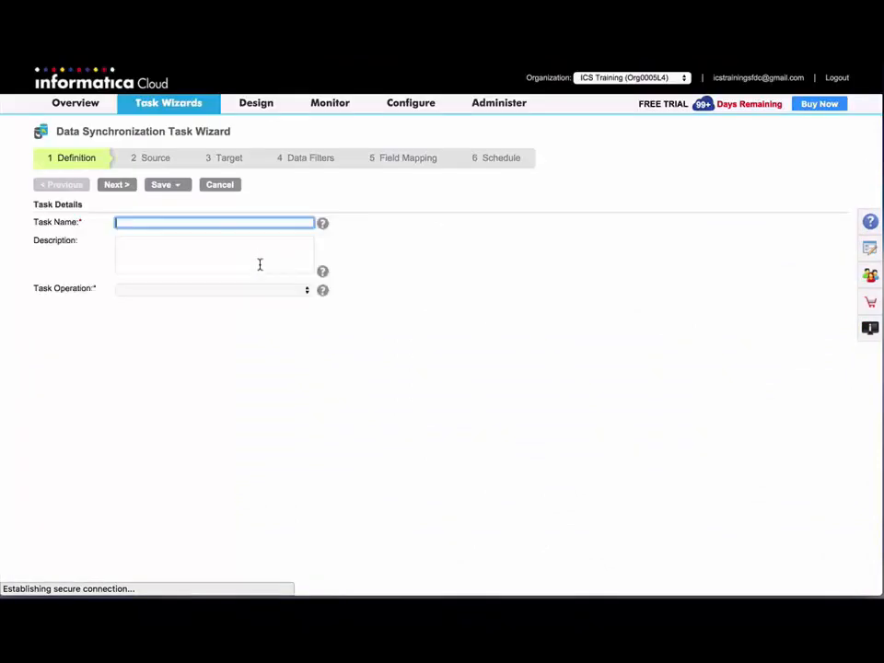
pyautogui.write('Instructor Upsert Contacts Lookup')
pyautogui.click(221, 291)
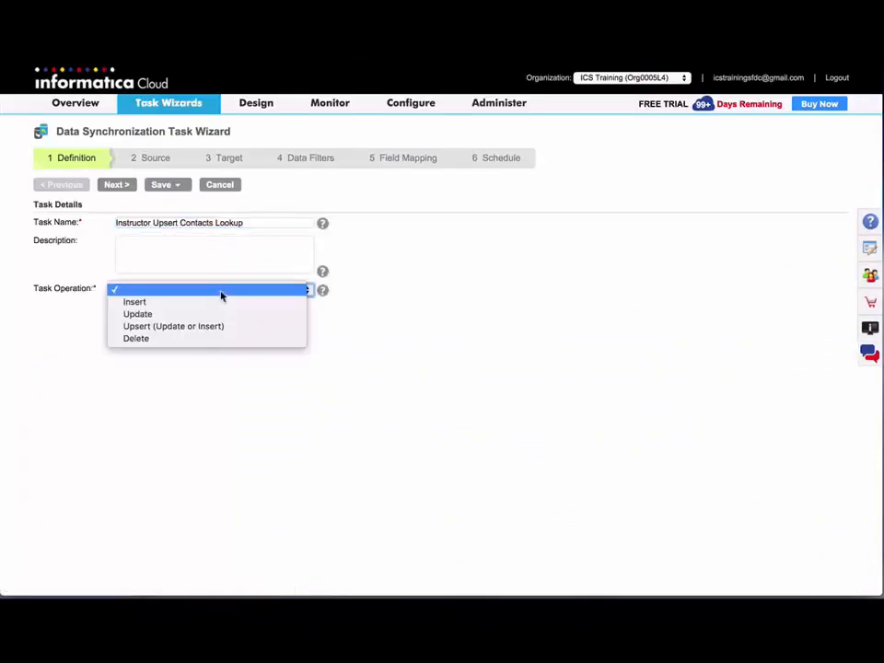
pyautogui.press('Down')
pyautogui.press('Down')
pyautogui.press('Down')
pyautogui.press('Return')
pyautogui.click(117, 185)
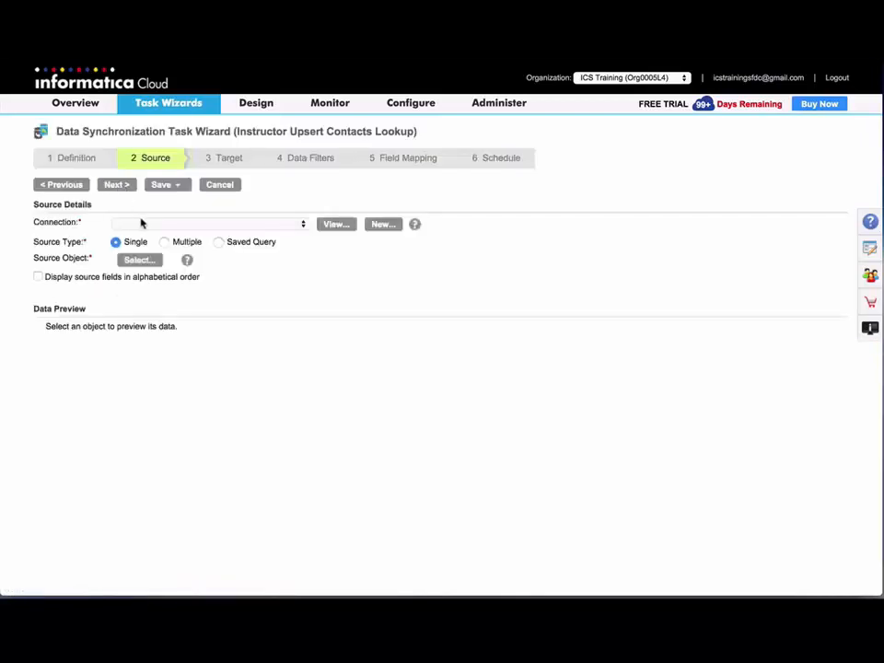
# Choose the Lab SQLServer connection and the Contact2 table as the task's source.
pyautogui.click(142, 228)
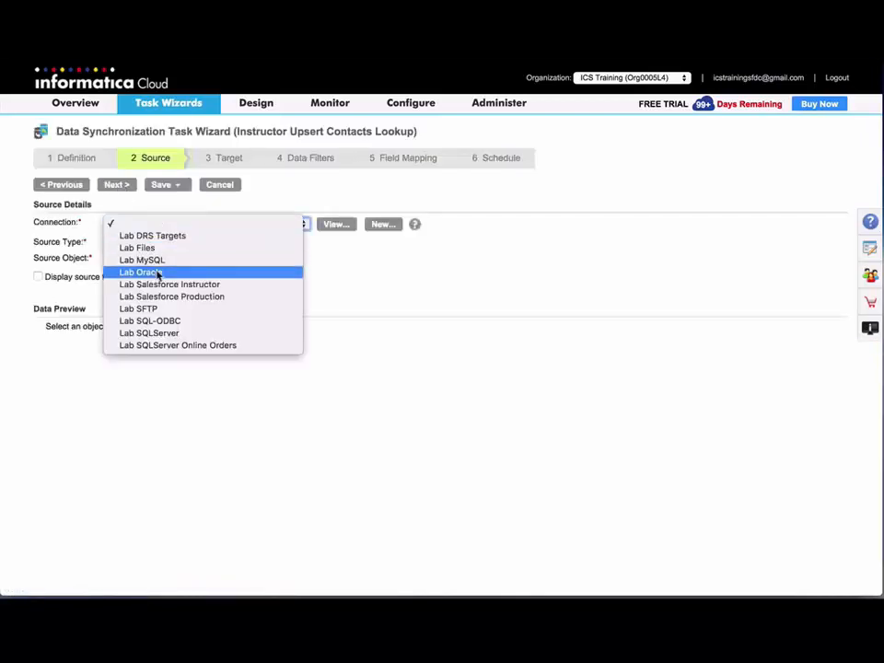
pyautogui.click(157, 333)
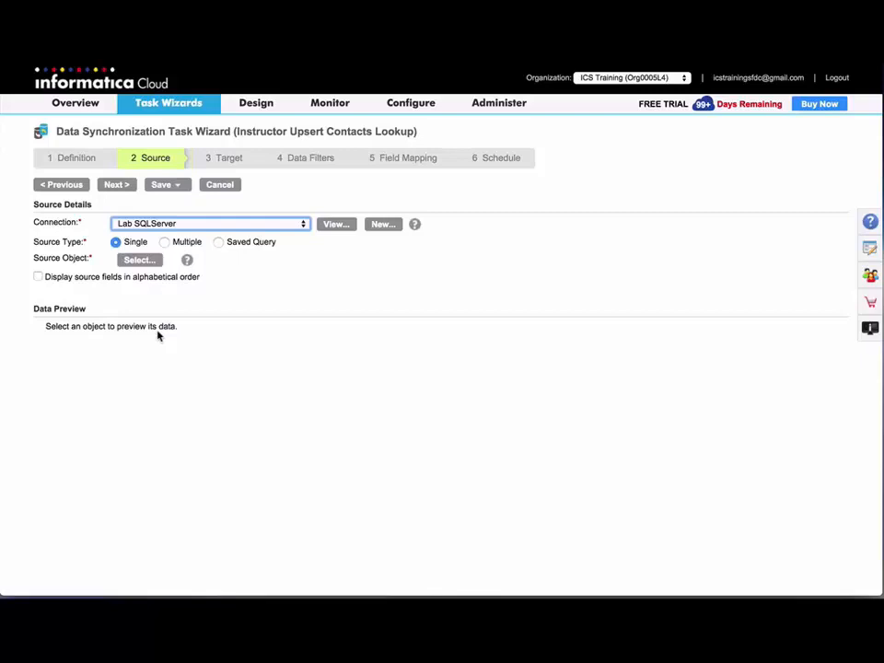
pyautogui.click(196, 260)
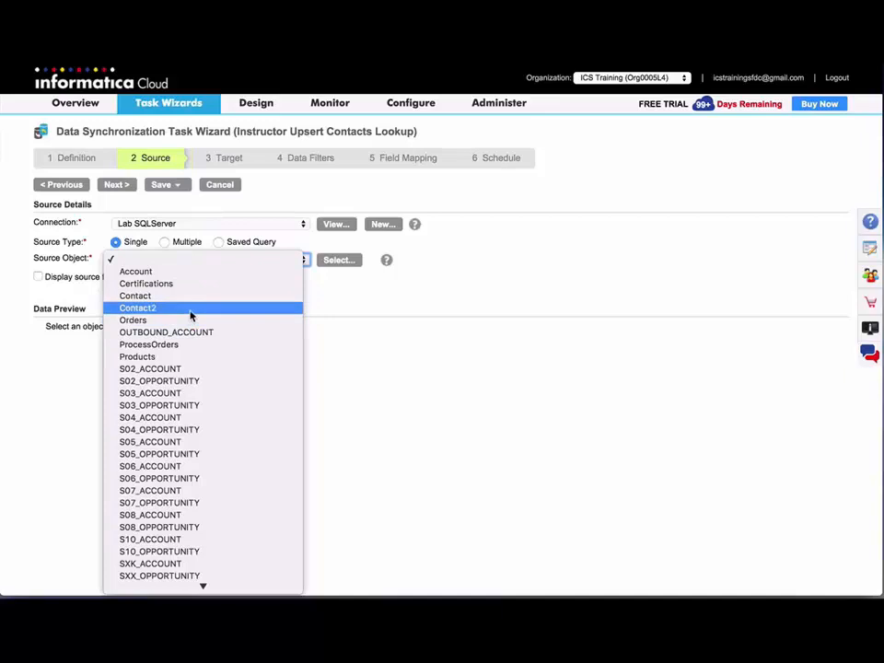
pyautogui.click(191, 310)
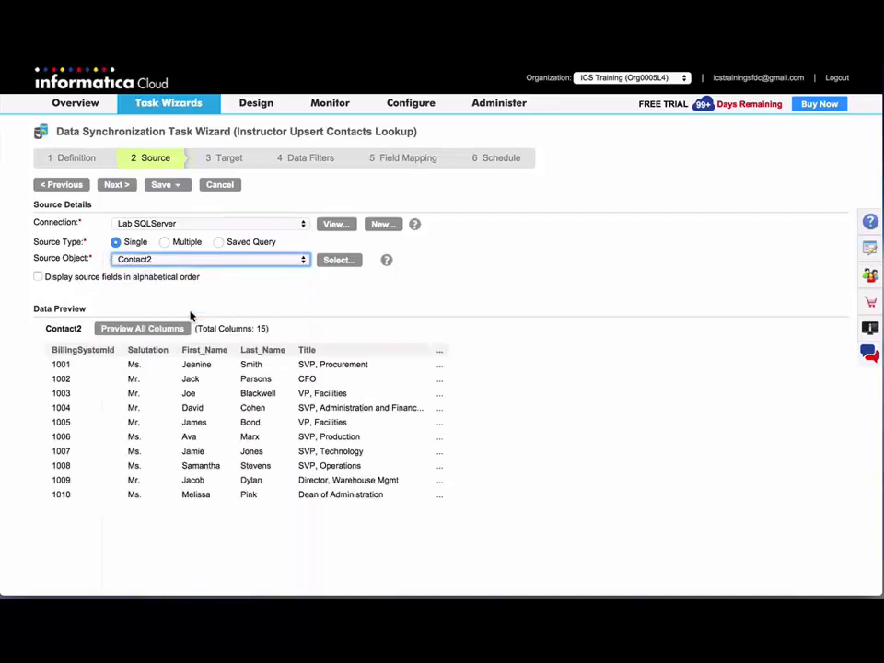
pyautogui.click(117, 186)
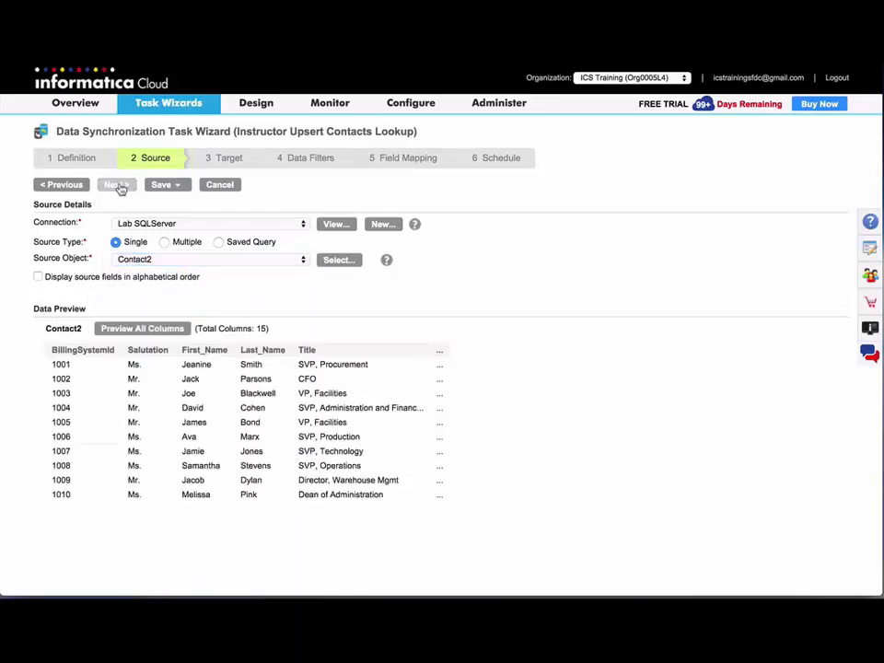
# Set the target connection to Lab Salesforce Instructor and the target object to Contact.
pyautogui.click(169, 224)
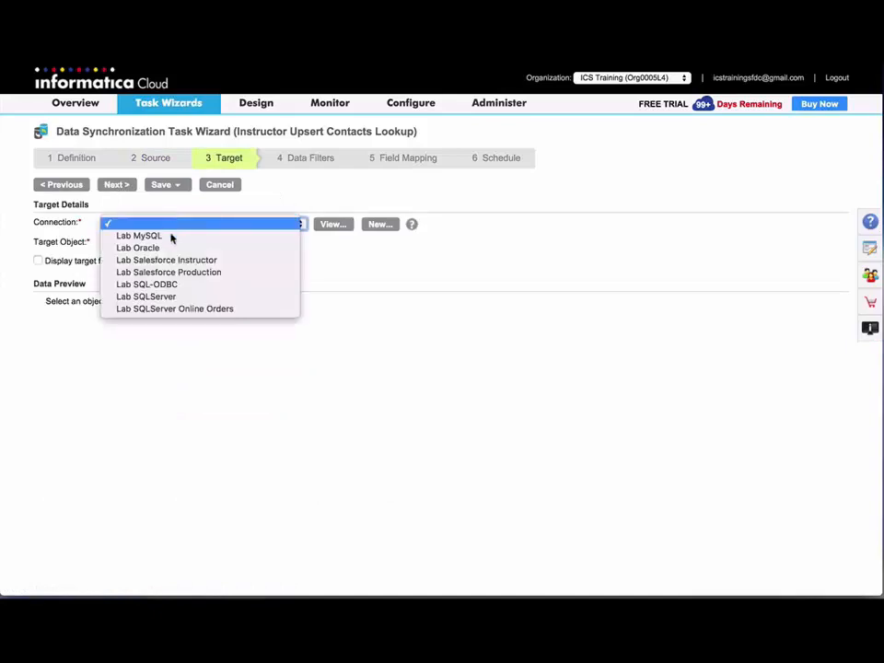
pyautogui.click(177, 260)
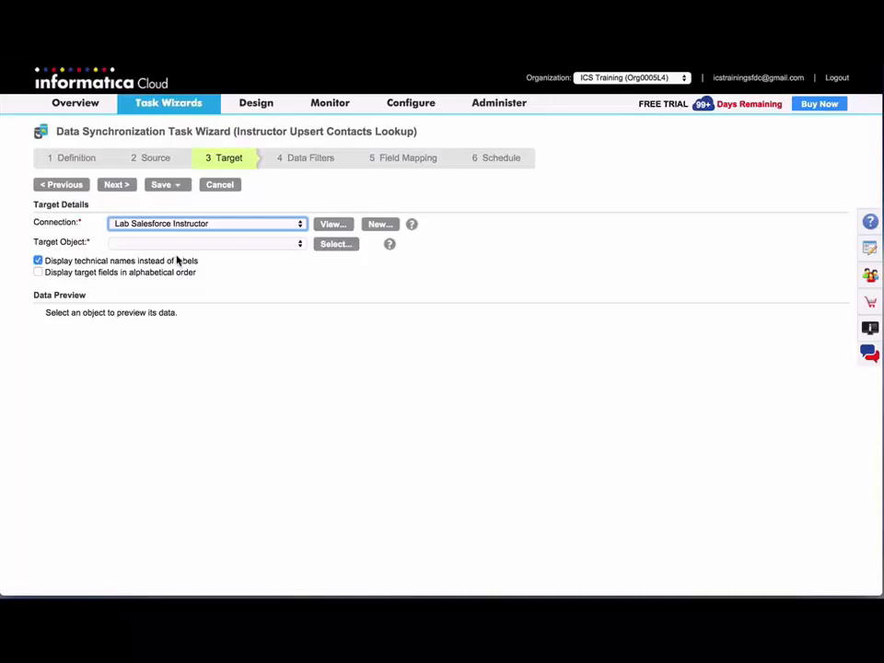
pyautogui.click(179, 247)
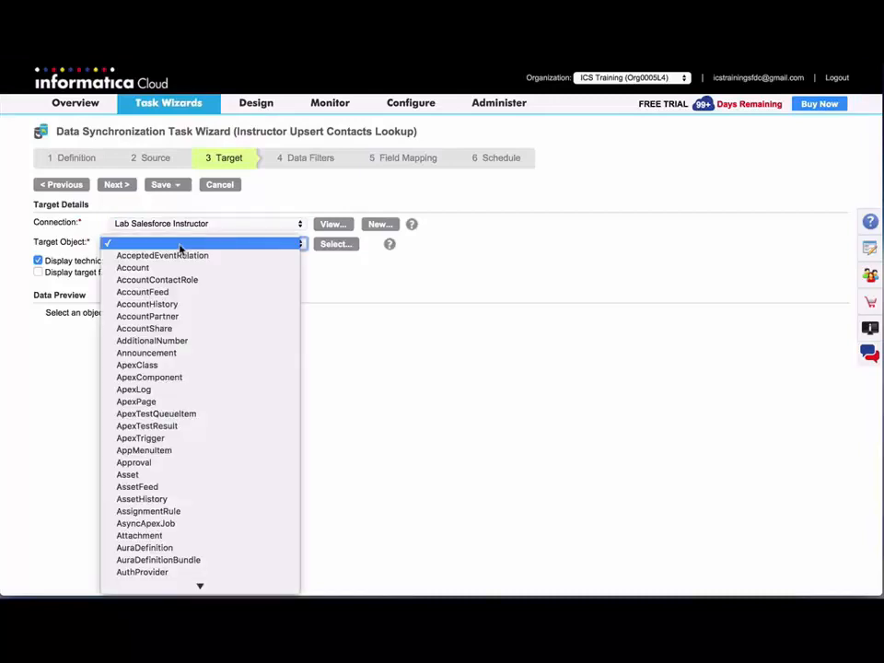
pyautogui.write('Contact')
pyautogui.press('Return')
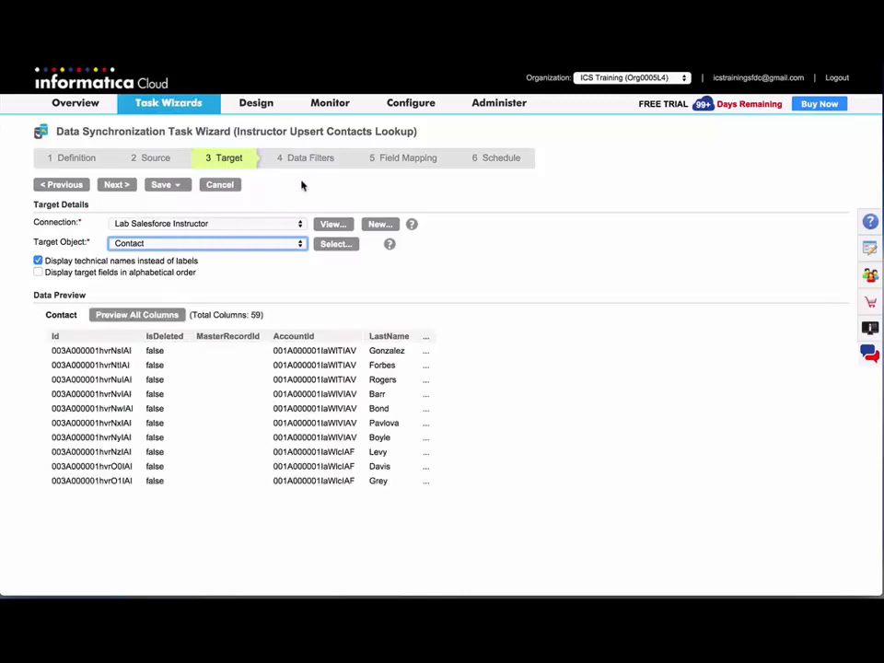
# On Field Mapping, link BillingSystemId→external_id__c, Mailing_zip→MailingPostalCode and Mobile→MobilePhone.
pyautogui.click(385, 162)
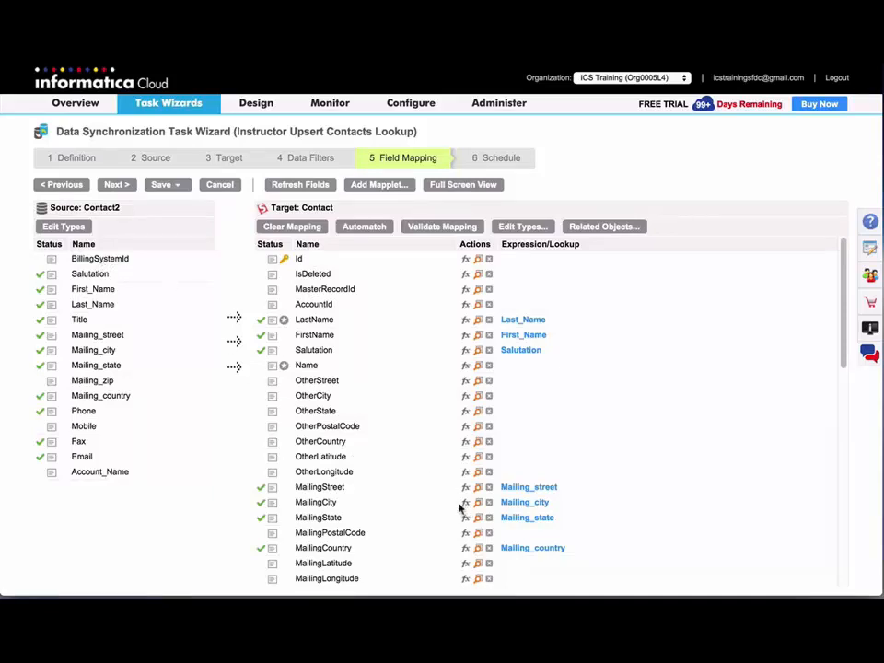
pyautogui.scroll(-4, 459, 507)
pyautogui.scroll(-8, 459, 507)
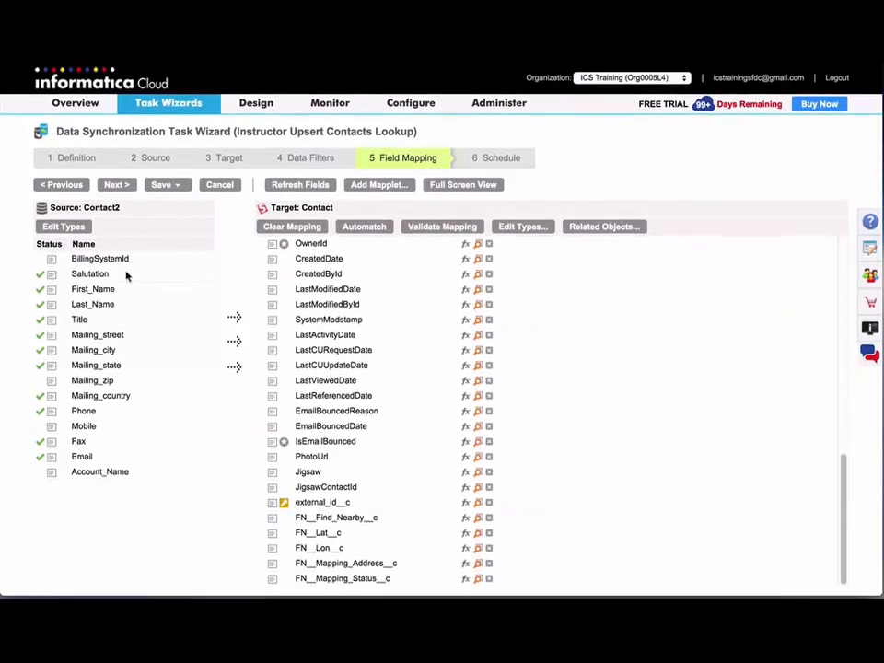
pyautogui.moveTo(109, 263); pyautogui.dragTo(327, 505)
pyautogui.scroll(7, 369, 324)
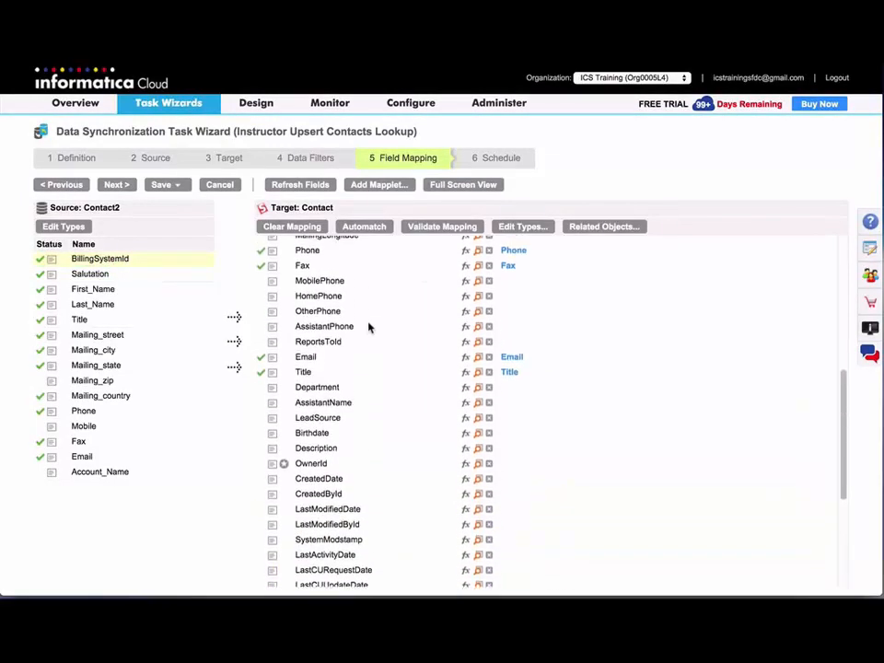
pyautogui.scroll(3, 369, 326)
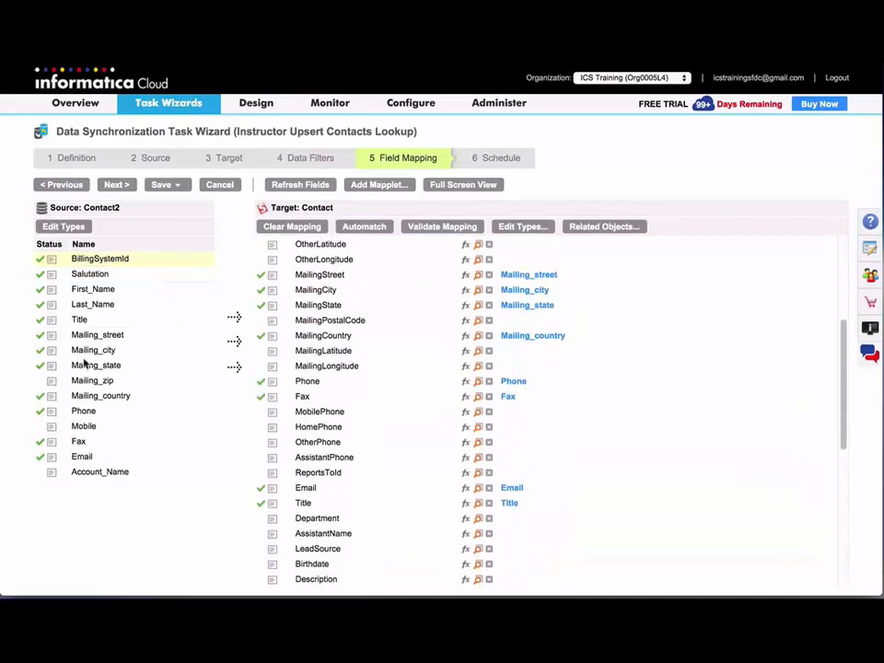
pyautogui.moveTo(95, 387); pyautogui.dragTo(316, 320)
pyautogui.moveTo(95, 428); pyautogui.dragTo(327, 411)
pyautogui.scroll(8, 327, 413)
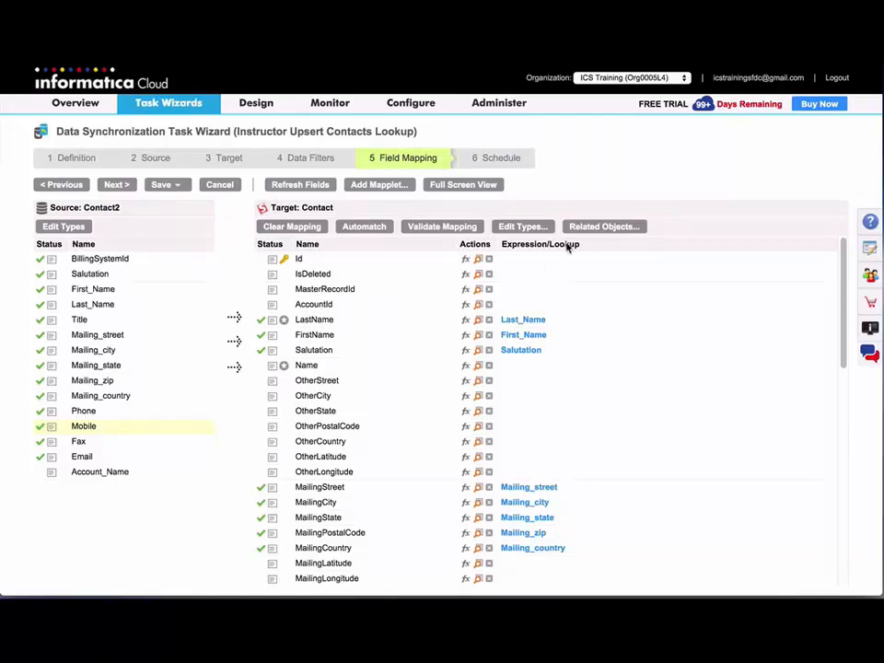
pyautogui.click(598, 227)
# Add an AccountId lookup against the Account object on Lab Salesforce Instructor, using source field Account_Name.
pyautogui.click(478, 305)
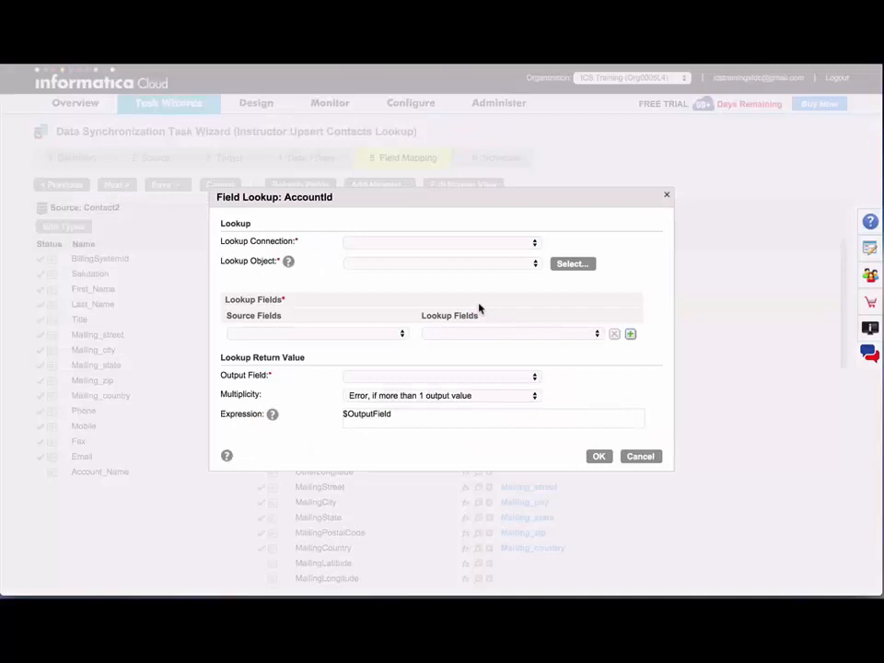
pyautogui.click(457, 245)
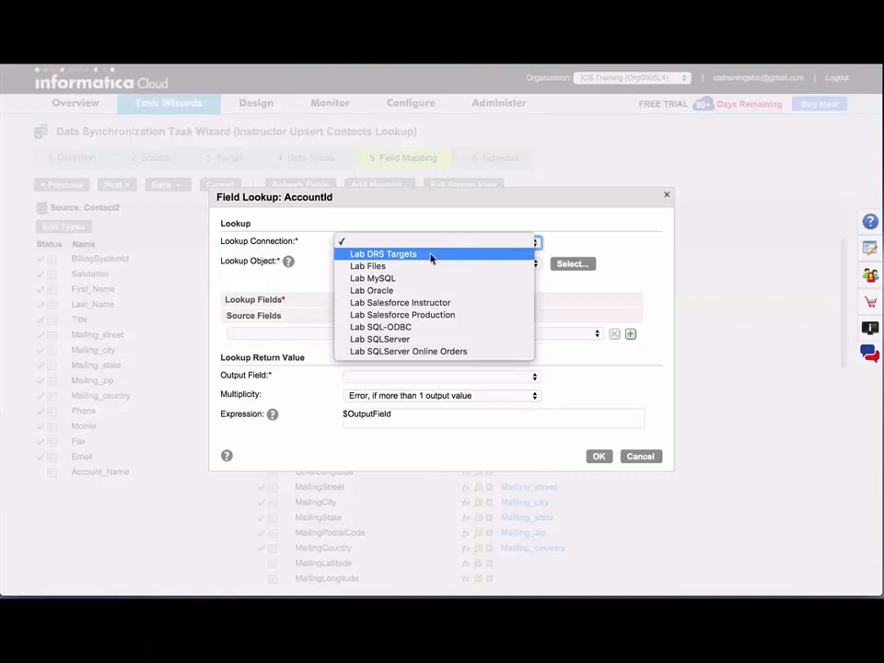
pyautogui.click(402, 303)
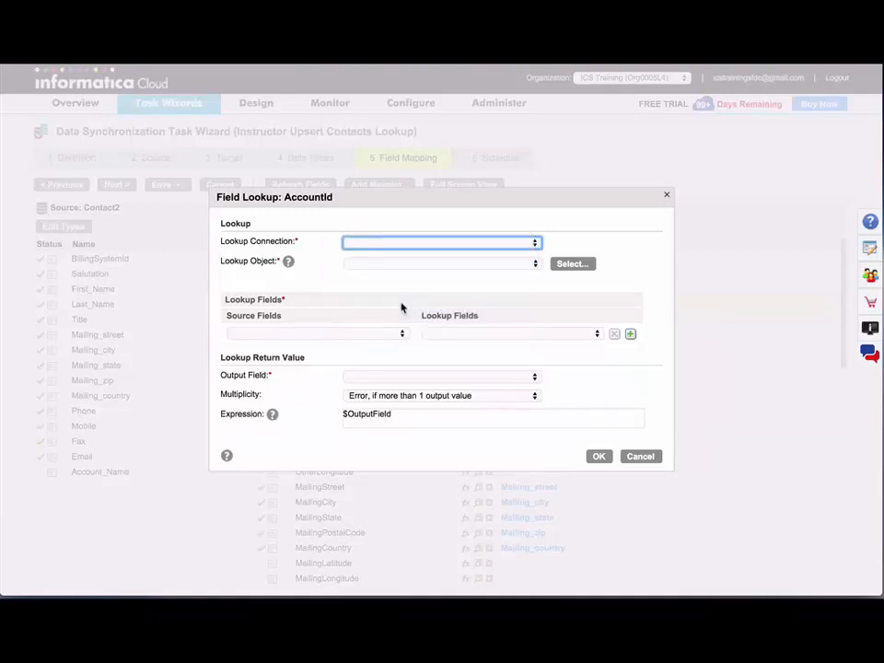
pyautogui.click(434, 265)
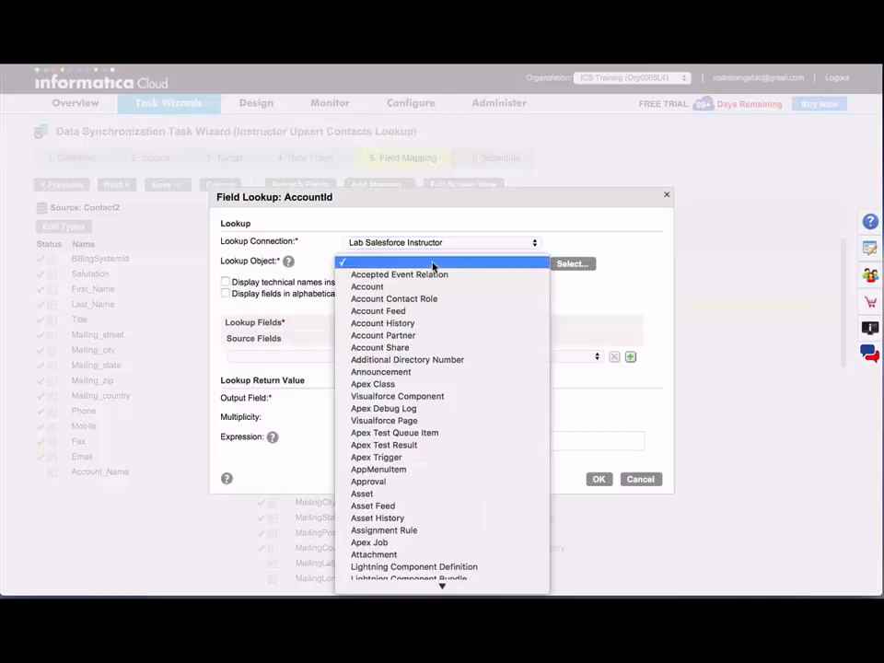
pyautogui.click(424, 287)
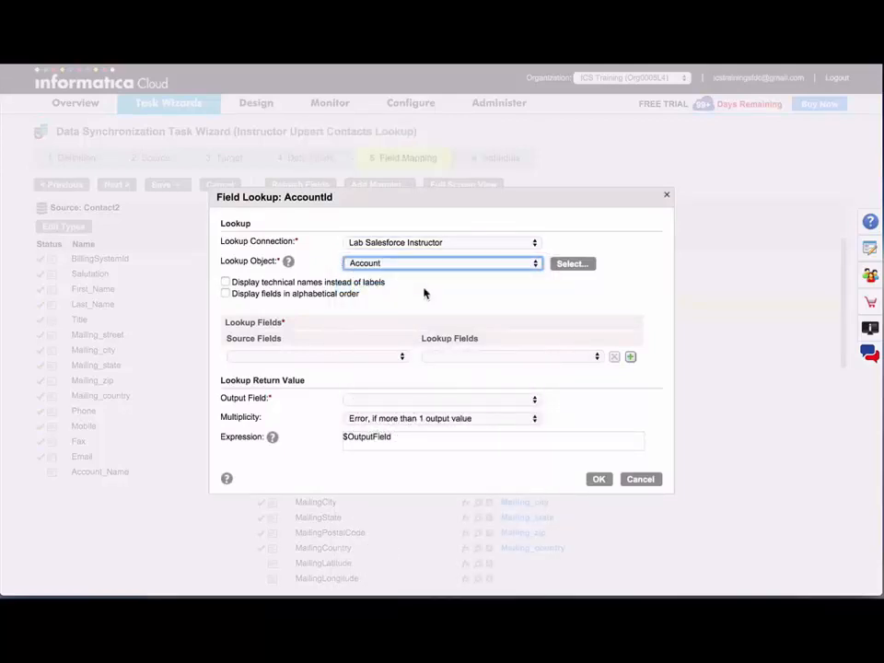
pyautogui.click(372, 356)
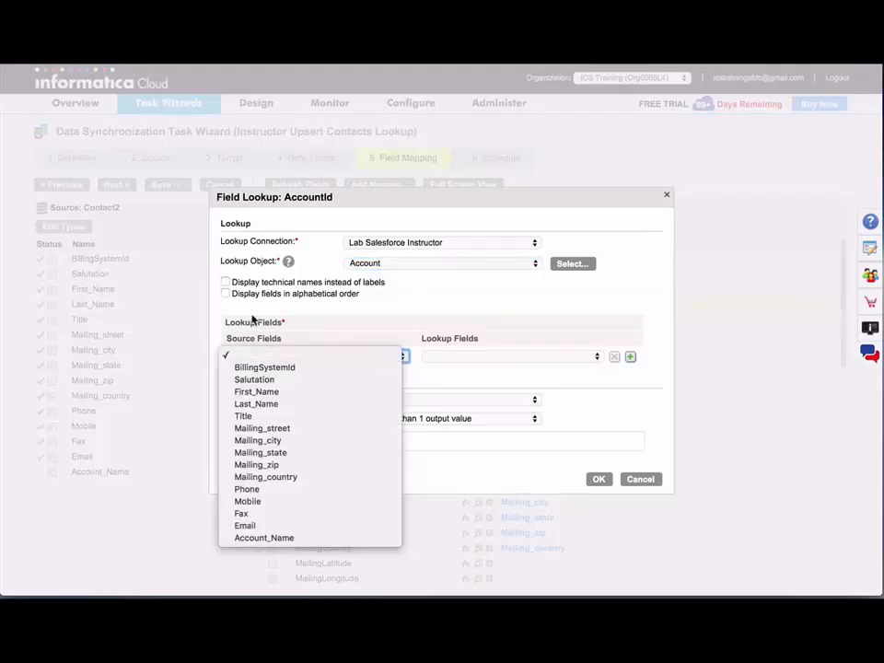
pyautogui.click(277, 541)
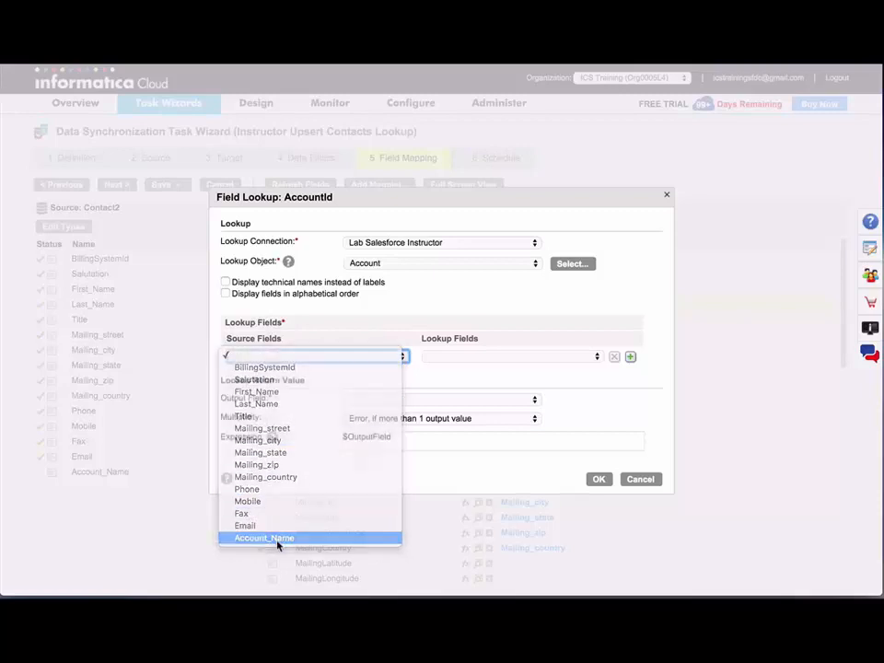
# Match on Account Name, return Account ID, keep Multiplicity as Error, and apply the lookup.
pyautogui.click(488, 356)
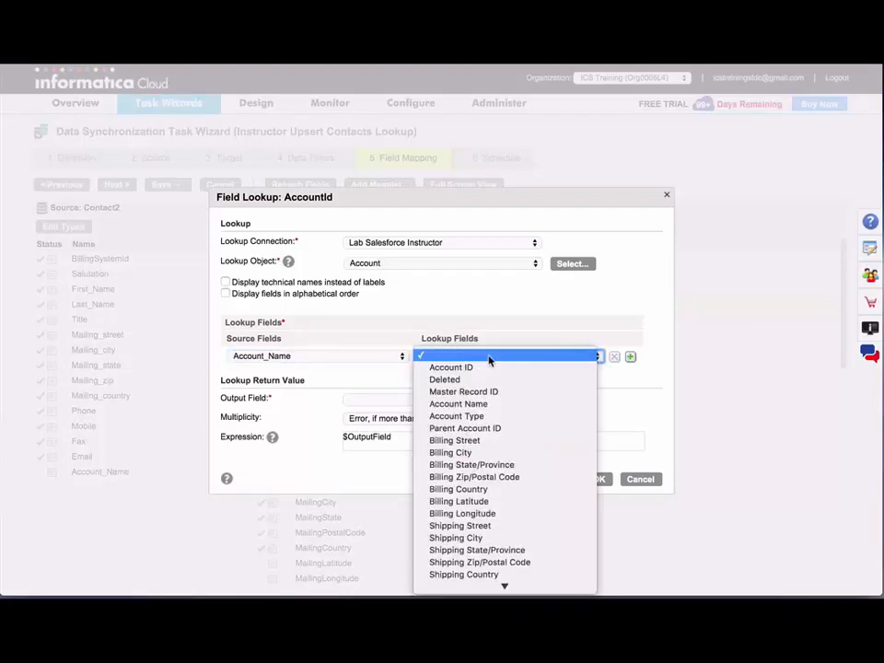
pyautogui.click(492, 404)
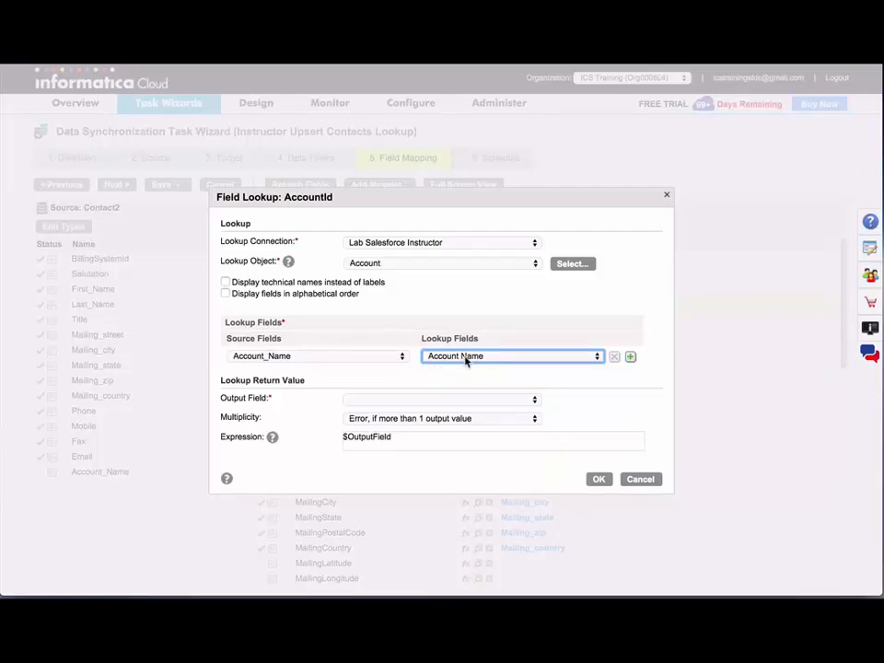
pyautogui.click(436, 400)
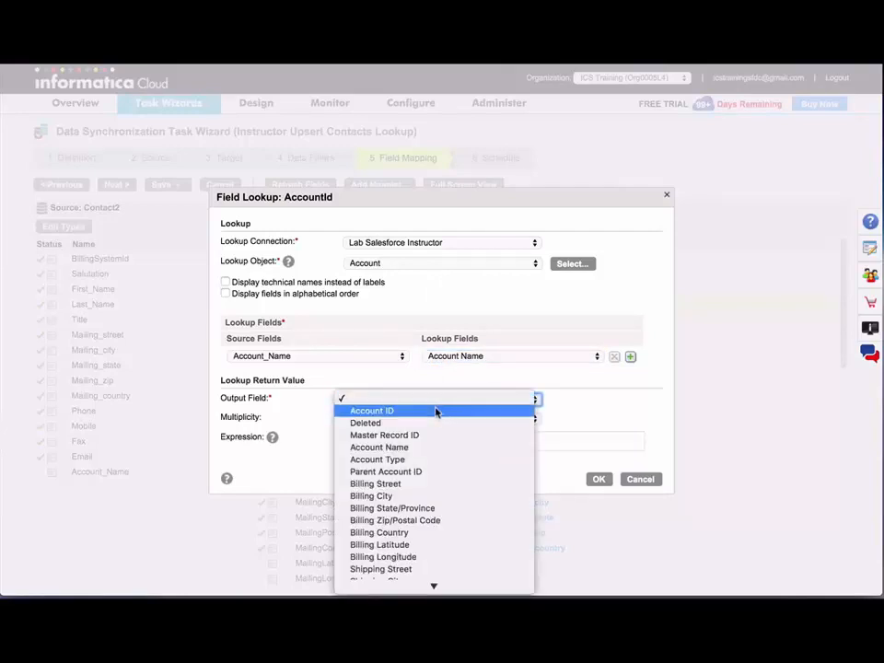
pyautogui.click(436, 413)
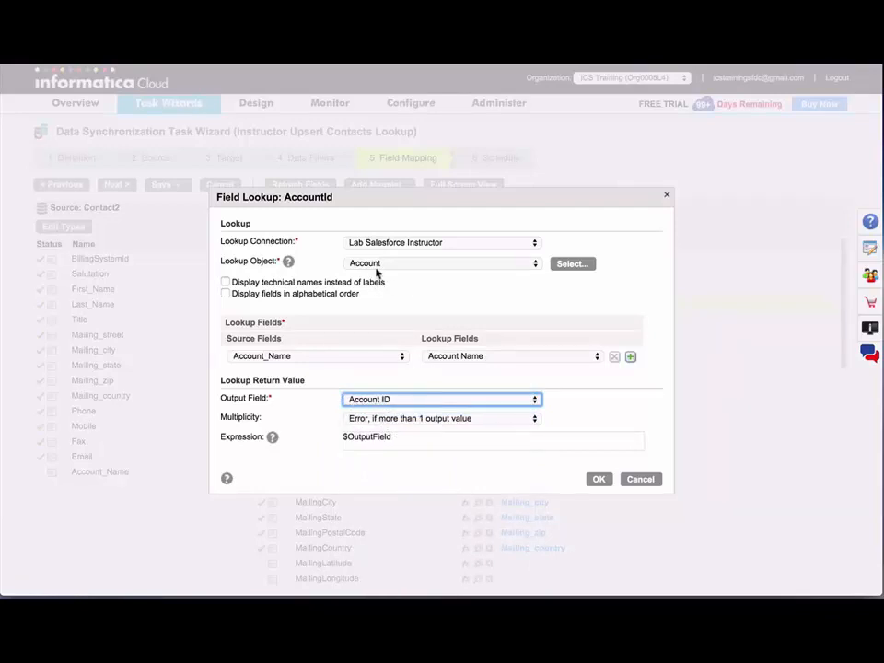
pyautogui.click(416, 420)
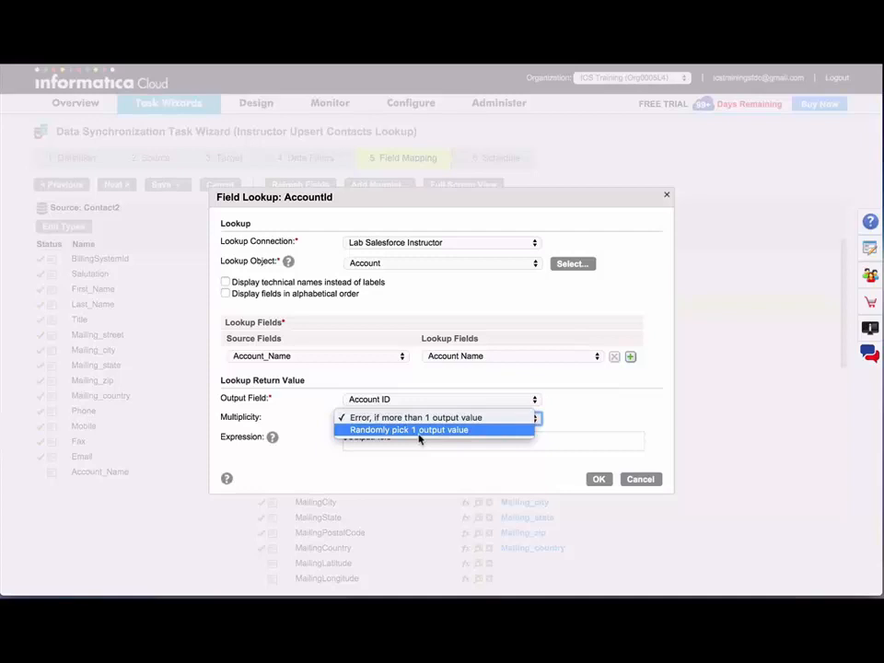
pyautogui.click(588, 416)
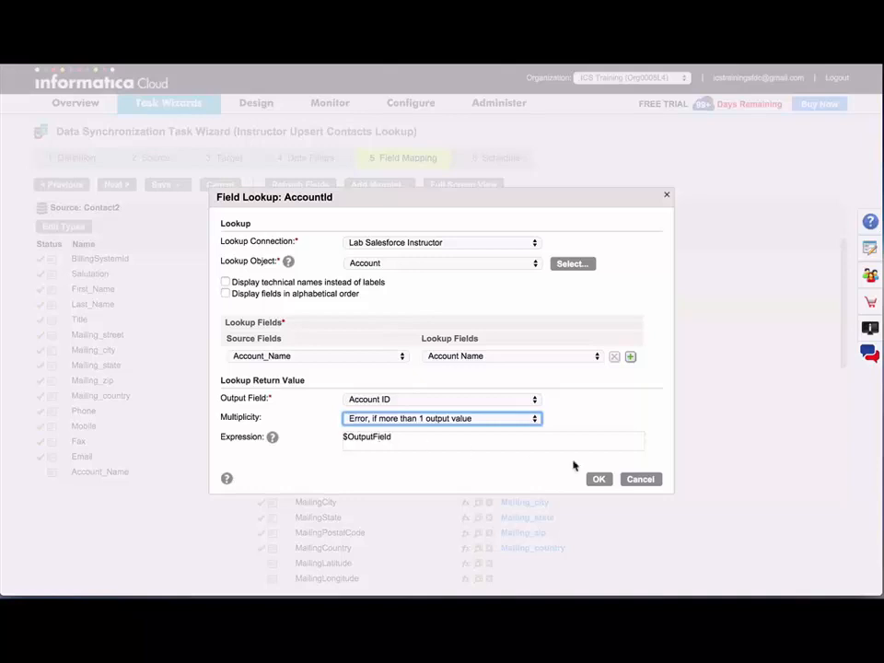
pyautogui.click(598, 479)
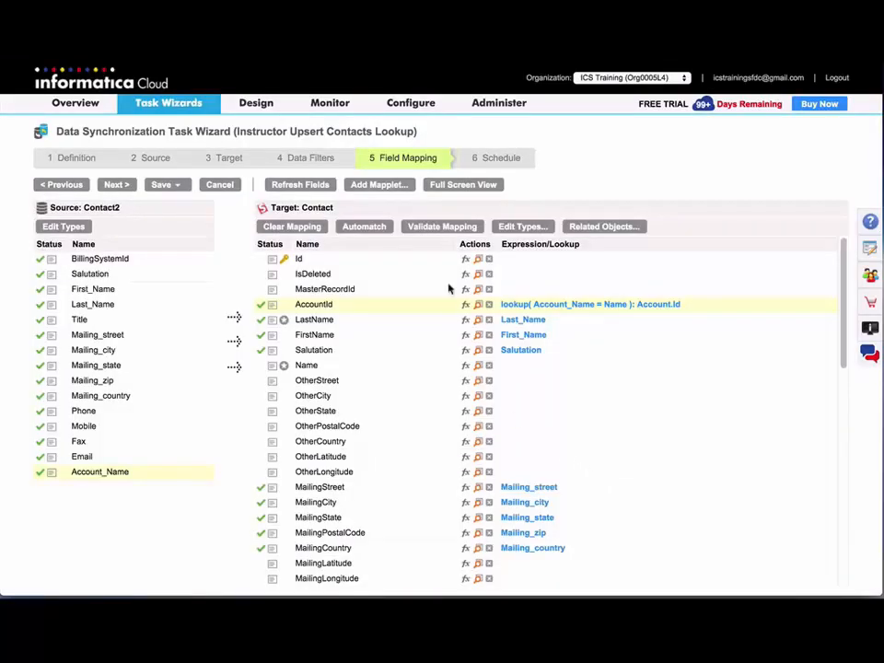
# Validate the mapping, then Save and Run the task and confirm the run.
pyautogui.click(460, 228)
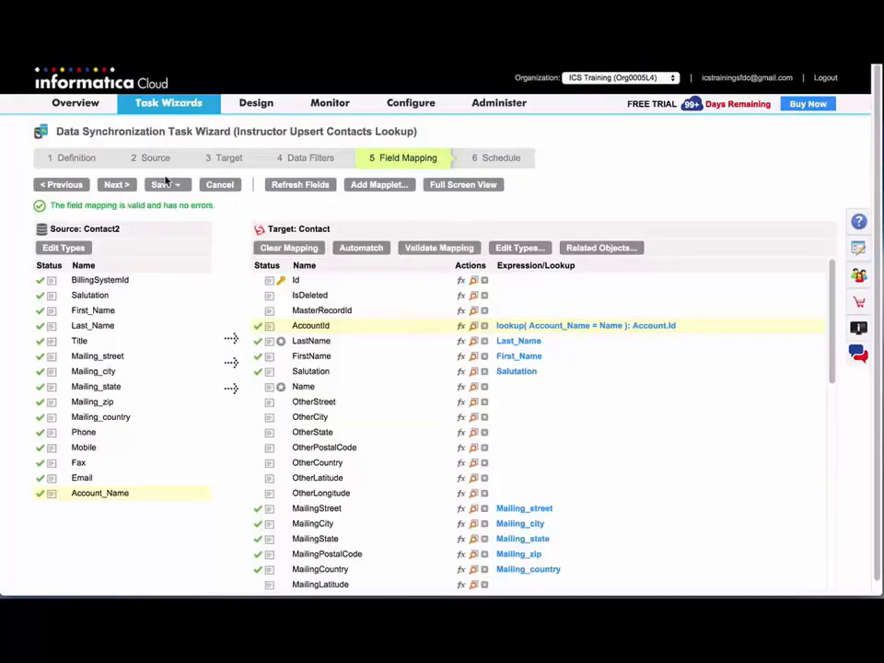
pyautogui.click(166, 183)
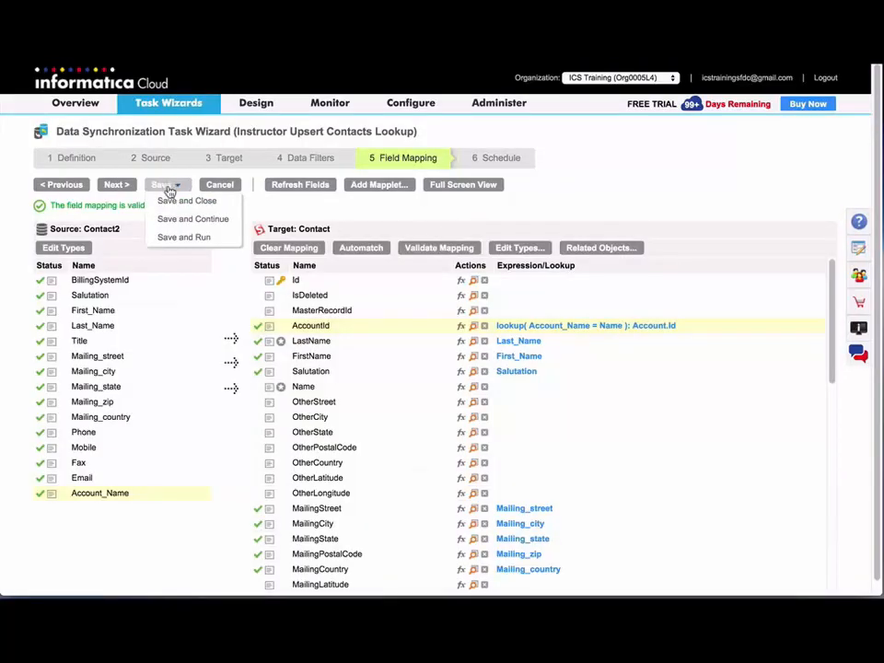
pyautogui.click(170, 238)
pyautogui.press('Return')
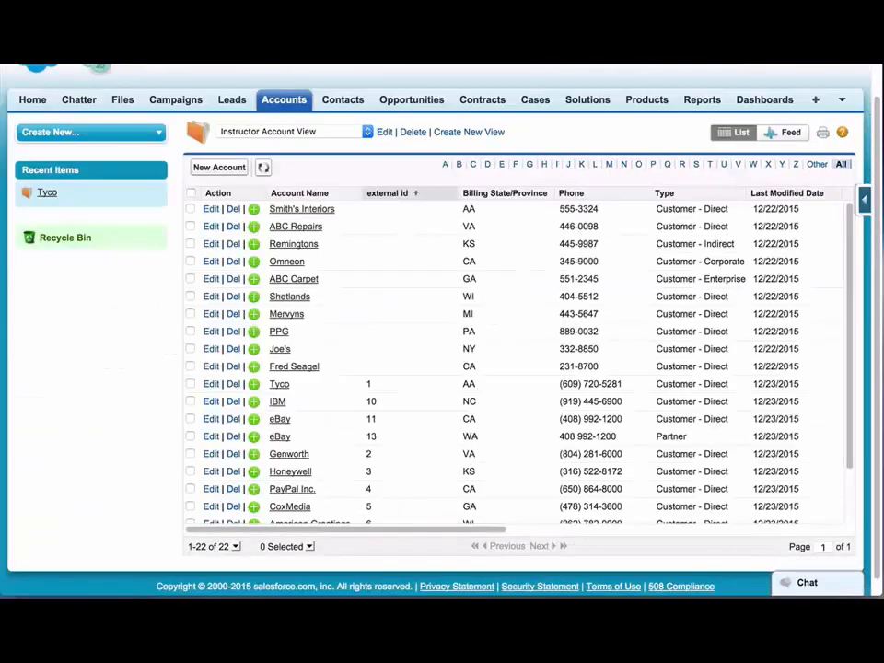
# Open the Tyco account and view its full list of six contacts.
pyautogui.click(282, 388)
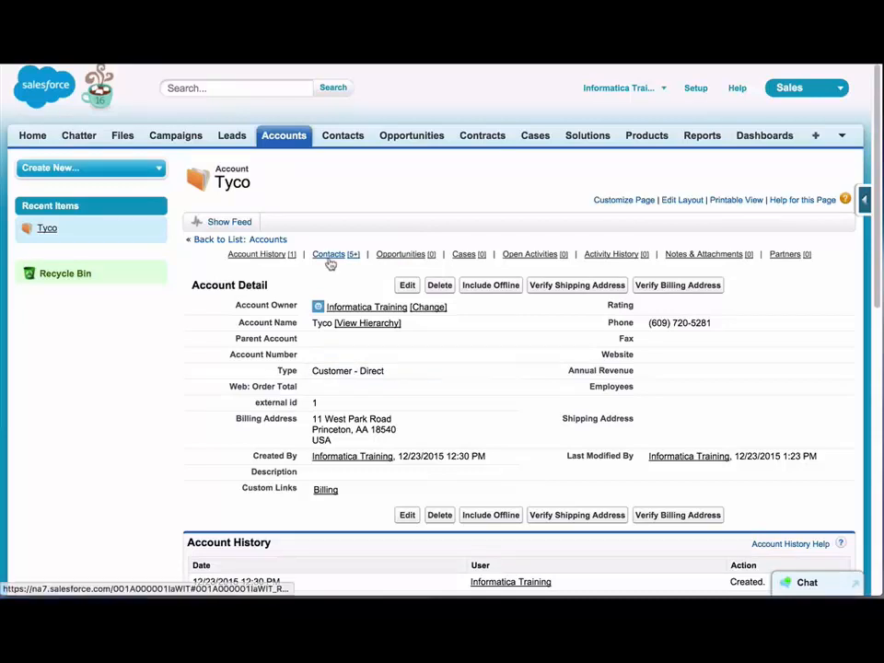
pyautogui.moveTo(333, 261)
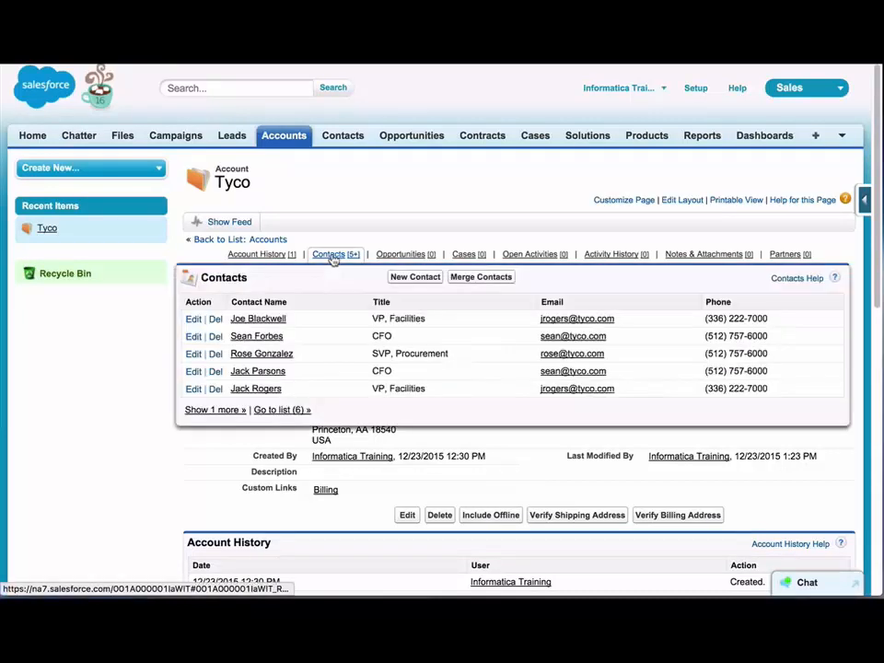
pyautogui.click(288, 411)
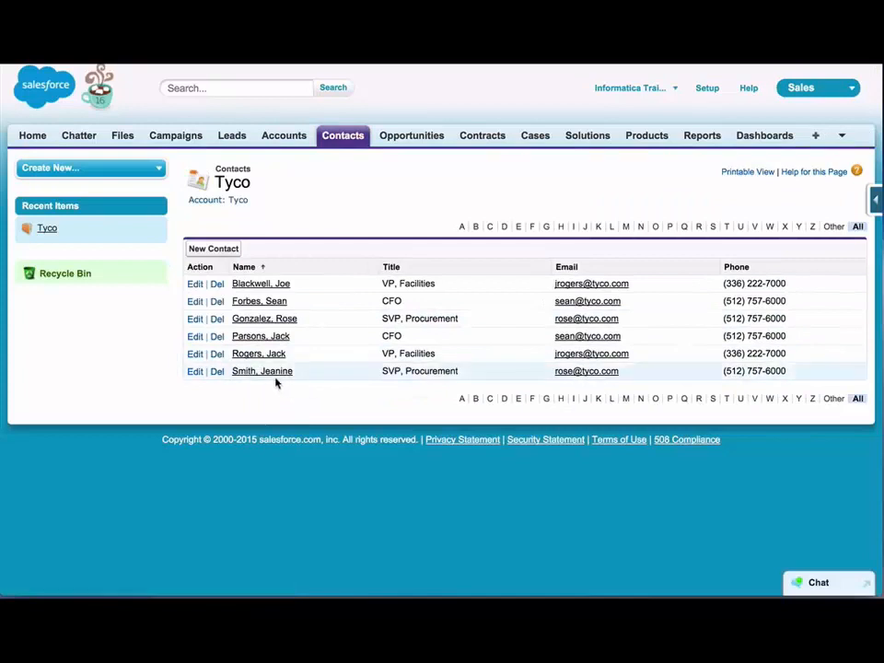